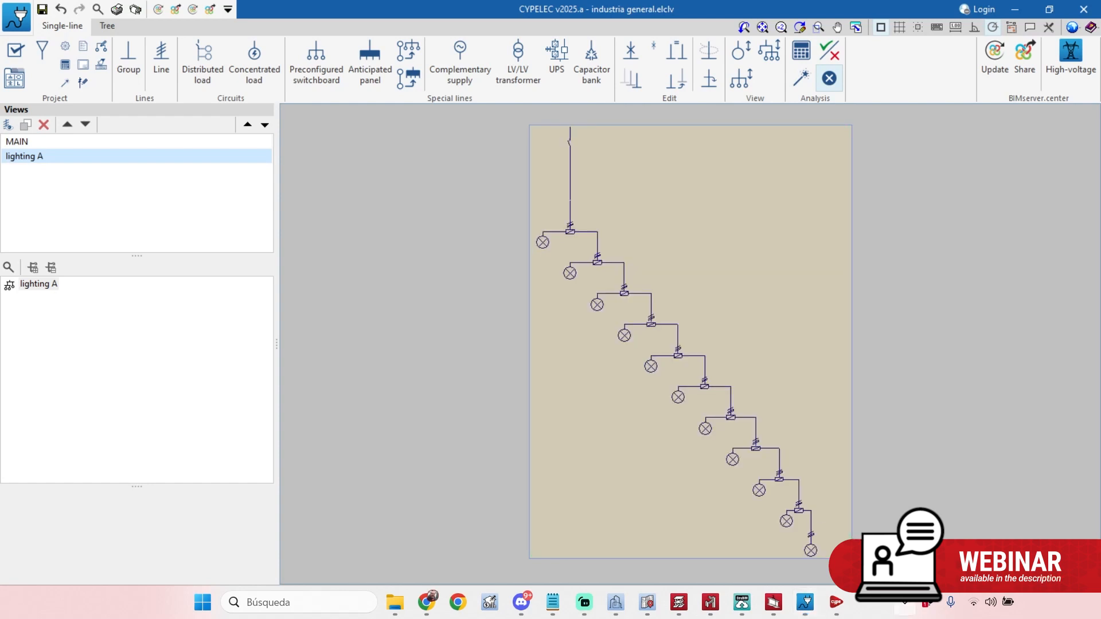
Launch CYPEPLUMBING from the CYPE Menu and open the recent example project Plurifamiliar.spl from the Examples folder.
left_click(905, 602)
left_click(862, 558)
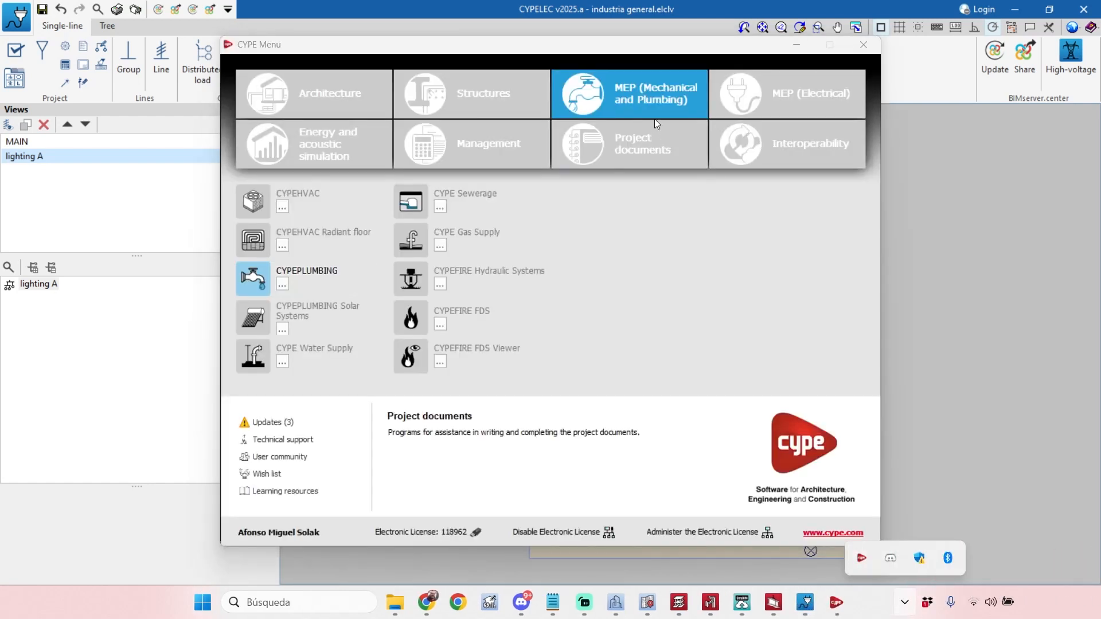
left_click(312, 273)
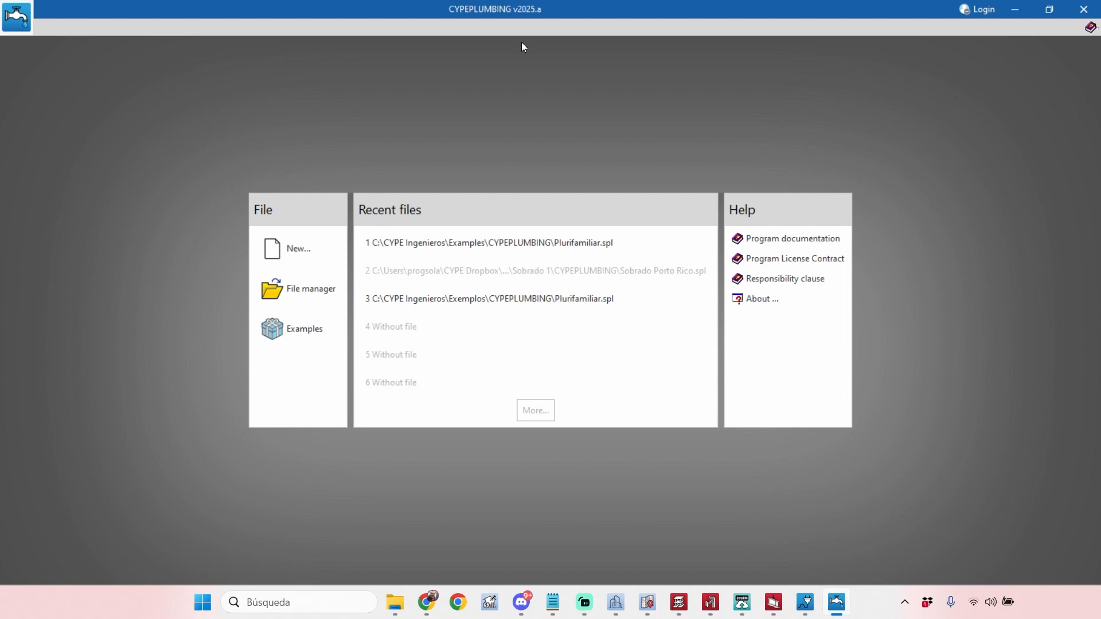
left_click(607, 243)
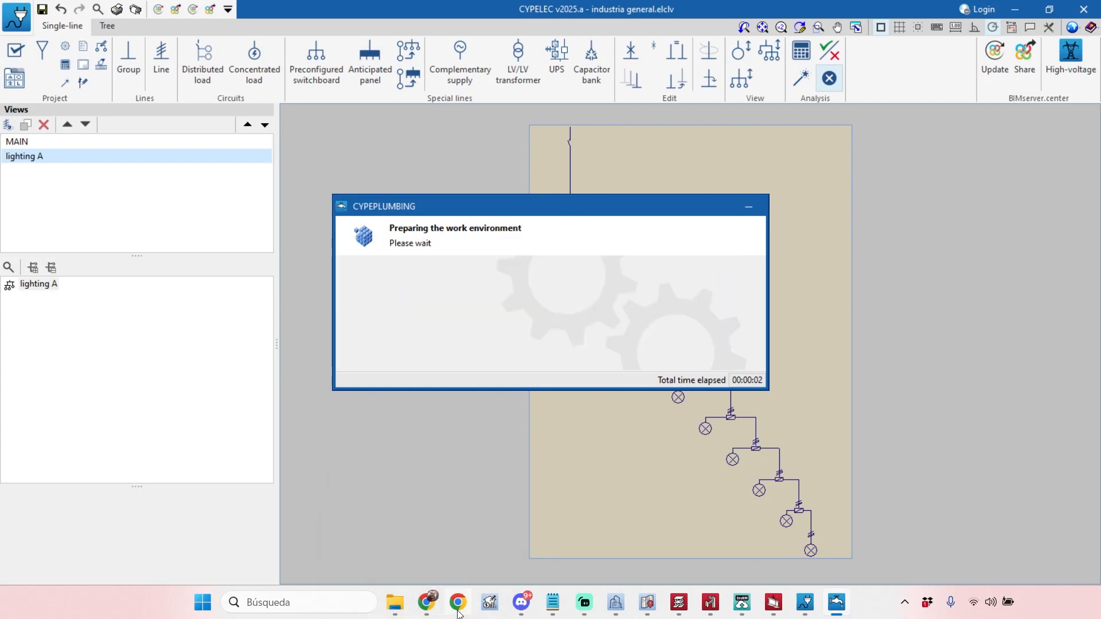
Switch to Chrome, load bimserver.center in a new tab and go to its application Store.
left_click(434, 606)
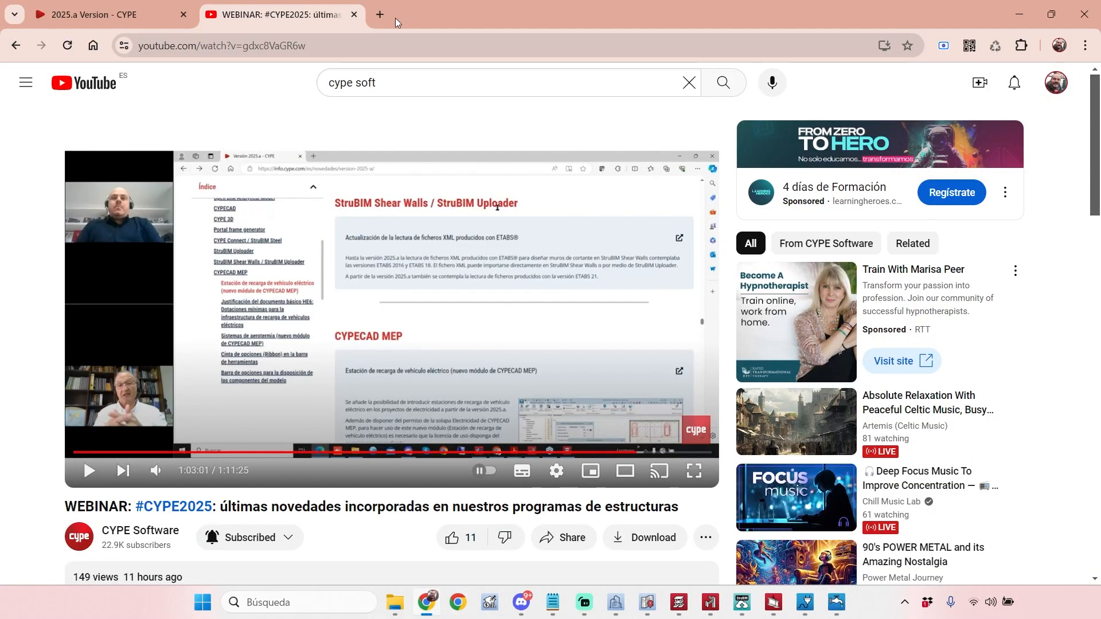
left_click(385, 22)
left_click(395, 42)
type("bimserver.center")
key("Return")
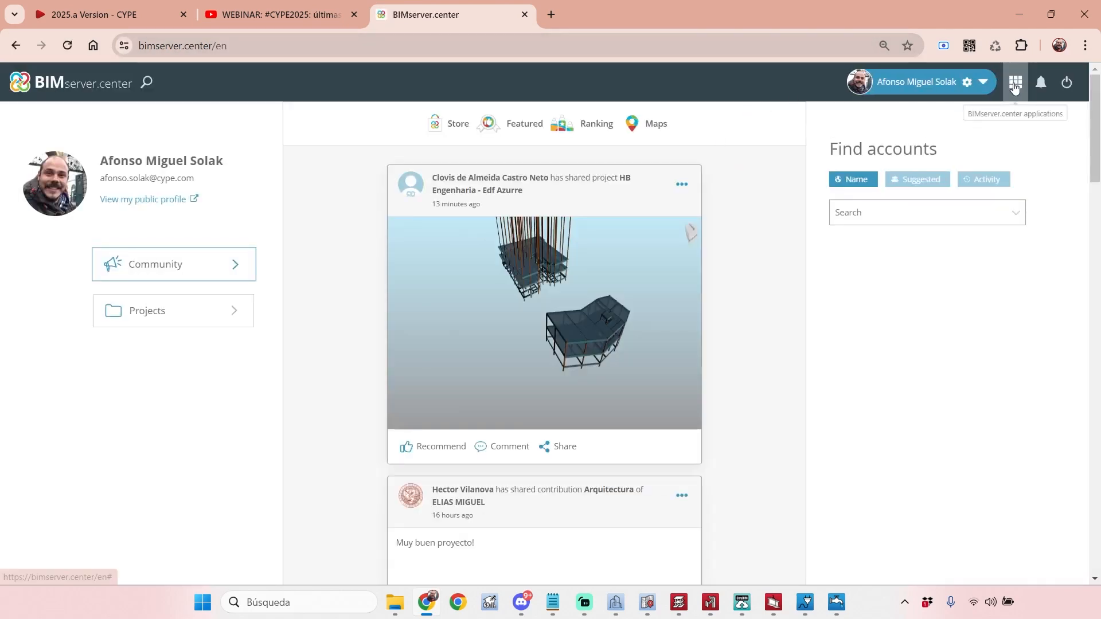
left_click(1014, 83)
left_click(864, 152)
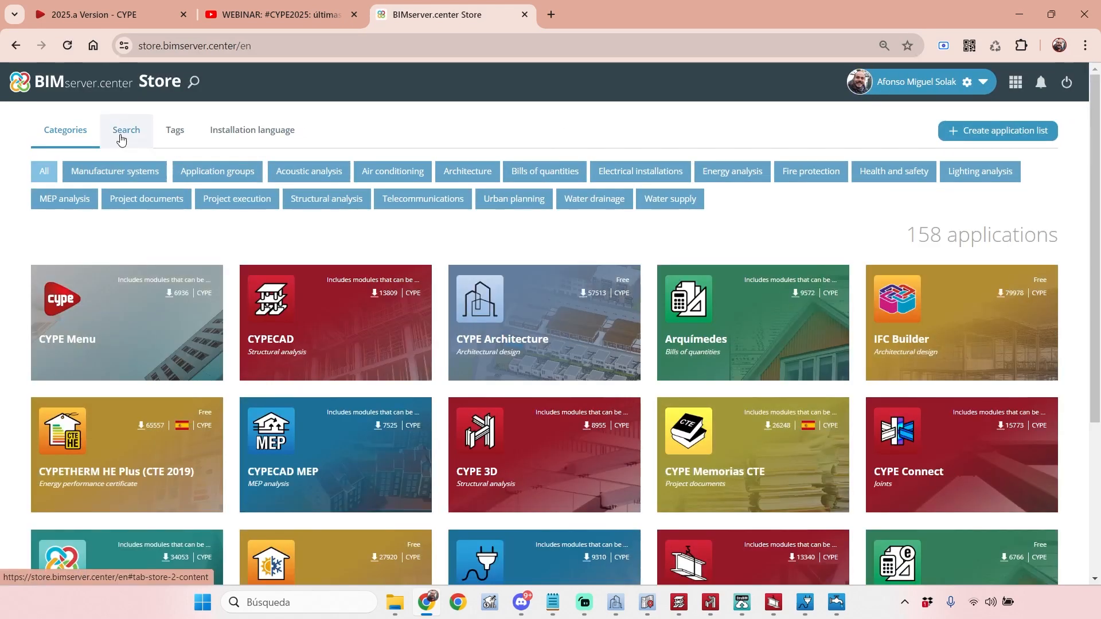
Search the store's applications by name for "plumbi".
left_click(116, 132)
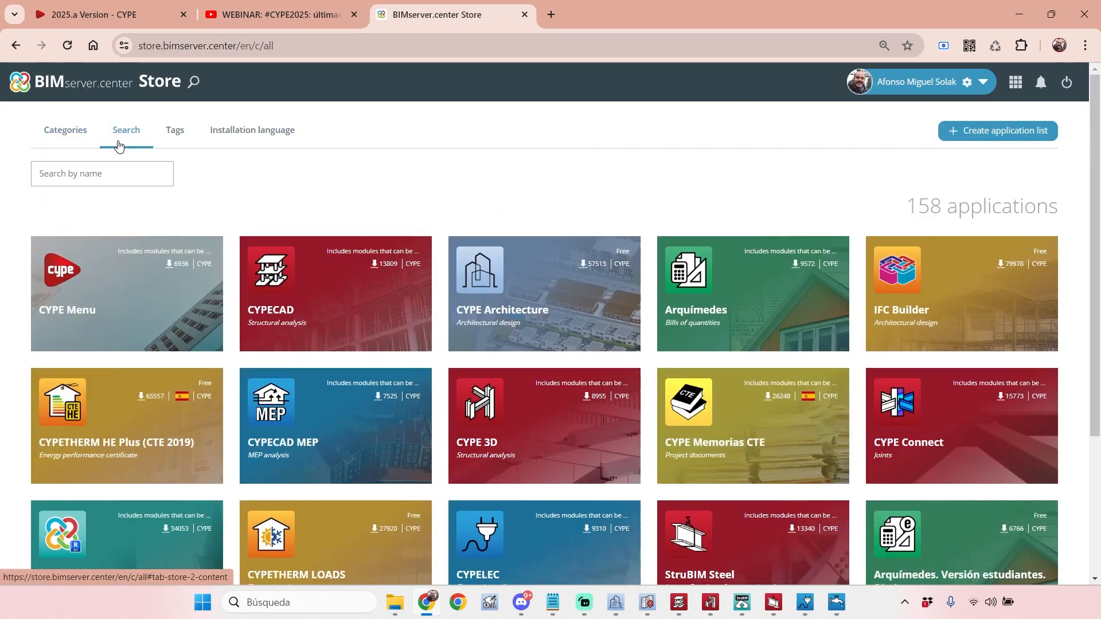
left_click(99, 182)
type("plumbi")
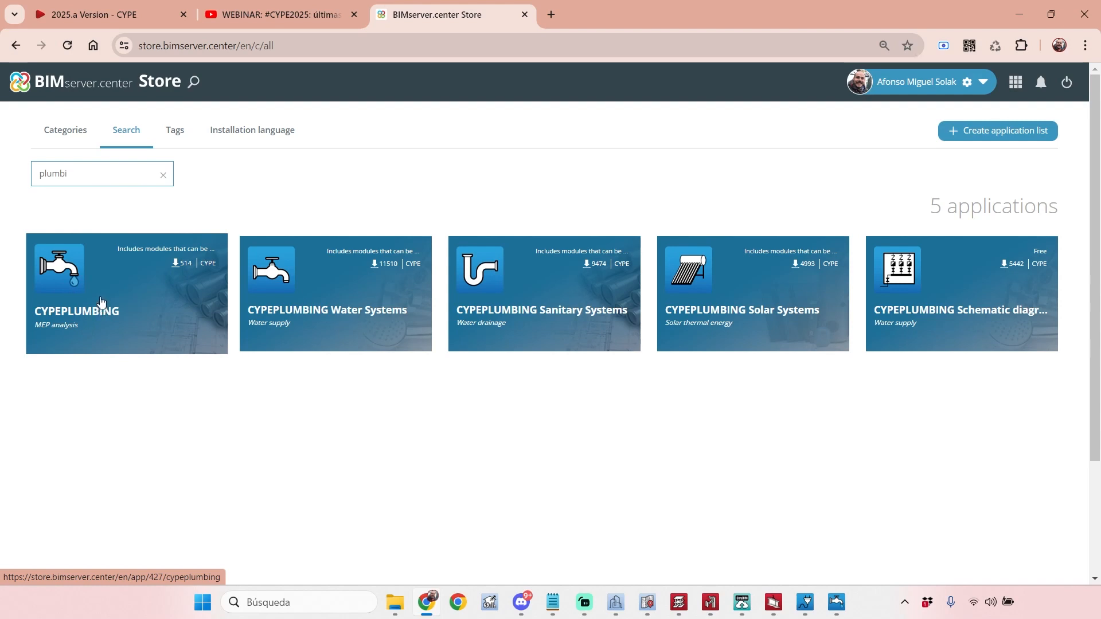
Search the store's applications for "open bim layout" instead.
left_click_drag(118, 173, 32, 175)
type("ope")
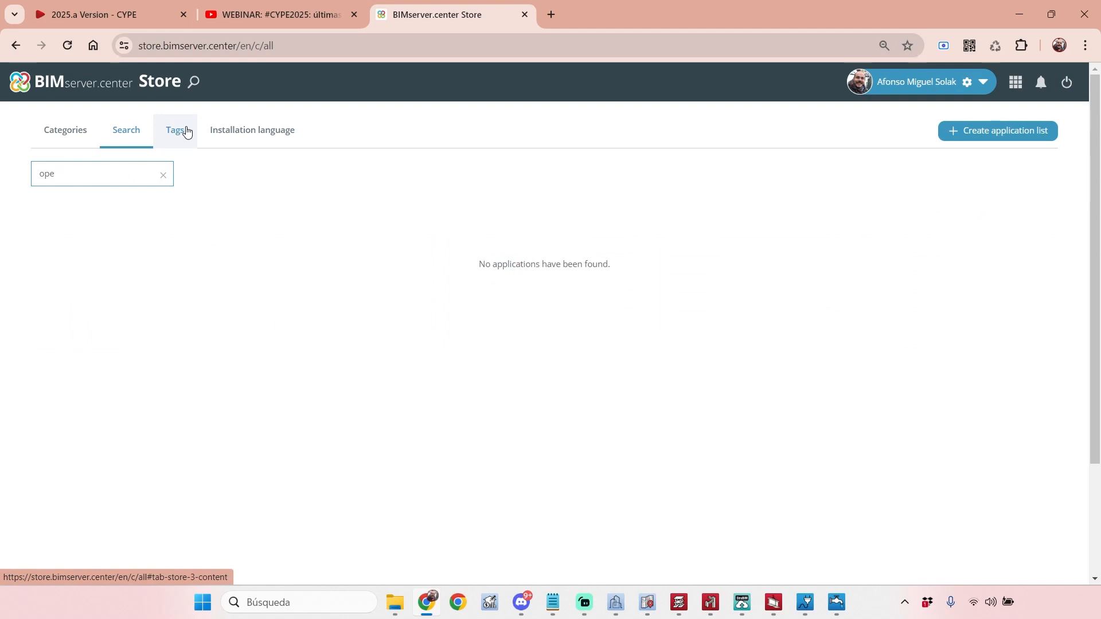
type("n bim lau")
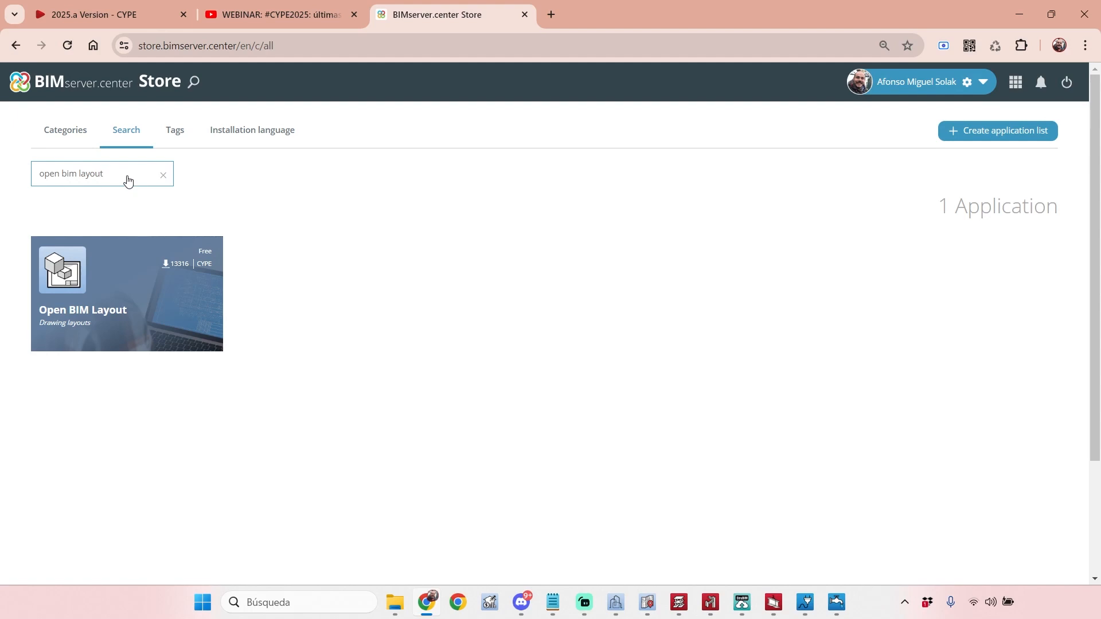
Replace the store search text with "cypeplumb" to list the CYPEPLUMBING applications.
left_click_drag(124, 180, 35, 175)
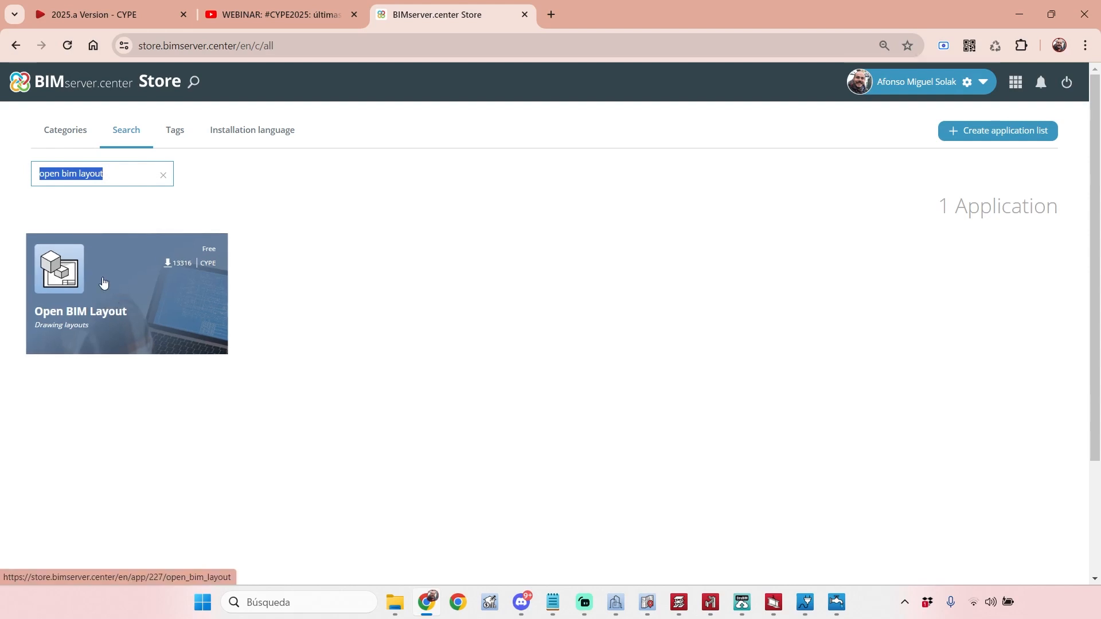
type("cype")
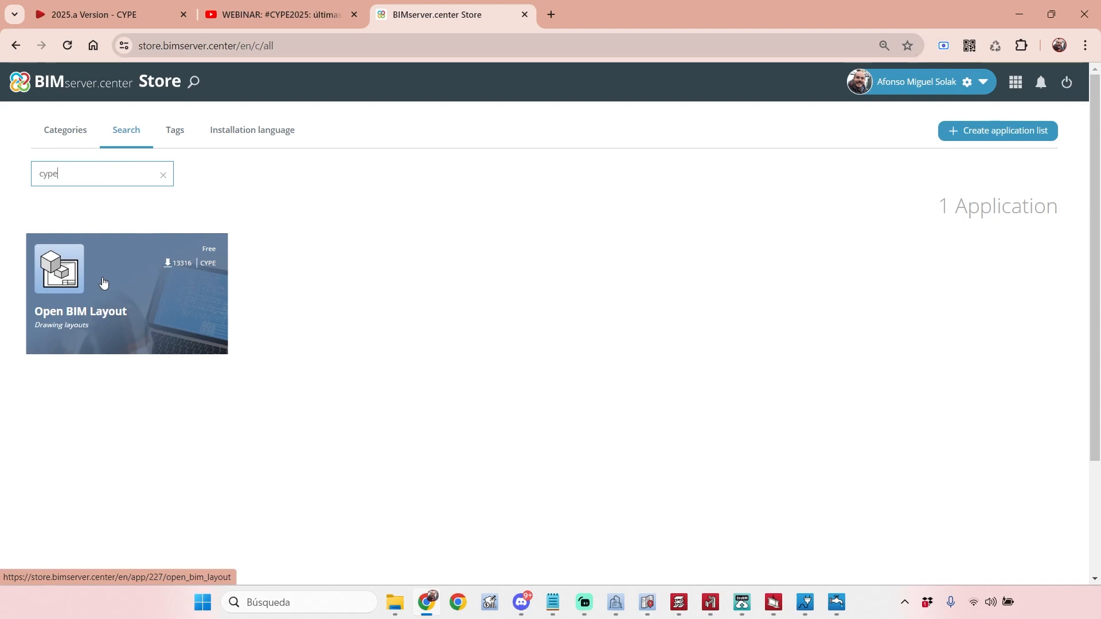
type("plumb")
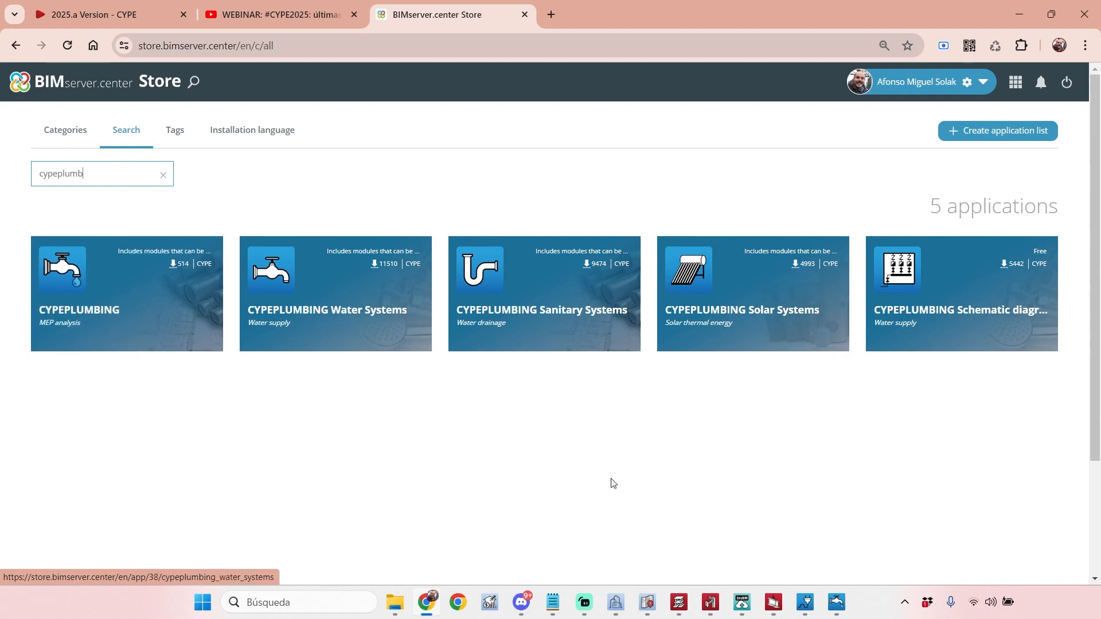
Switch back to CYPEPLUMBING and examine the apartment building's water system in the 3D view.
left_click(837, 596)
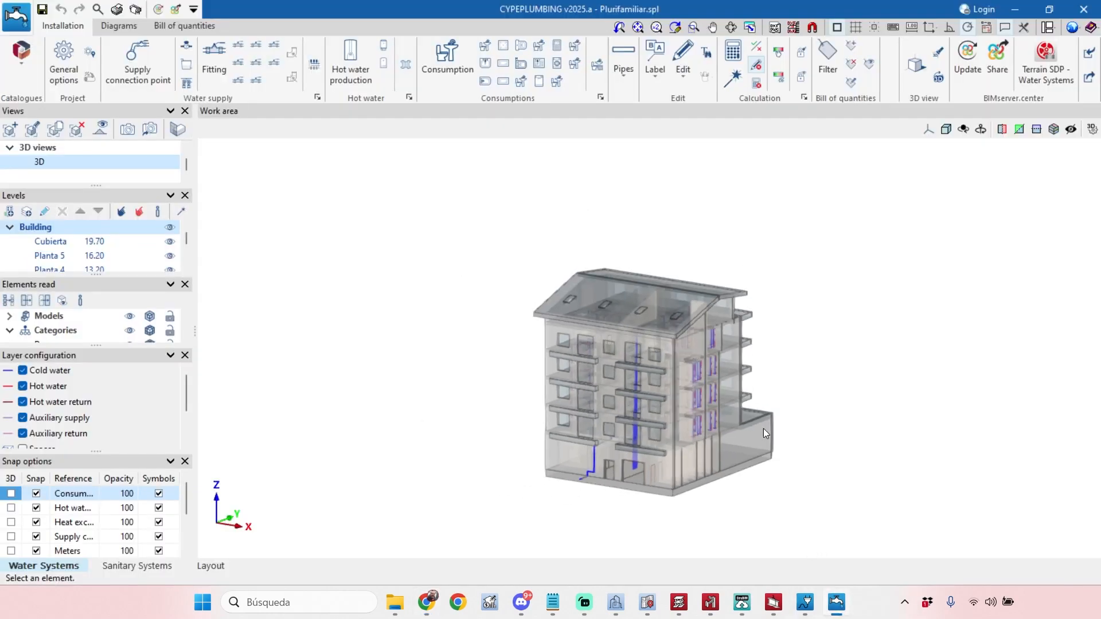
scroll(763, 402, "up", 3)
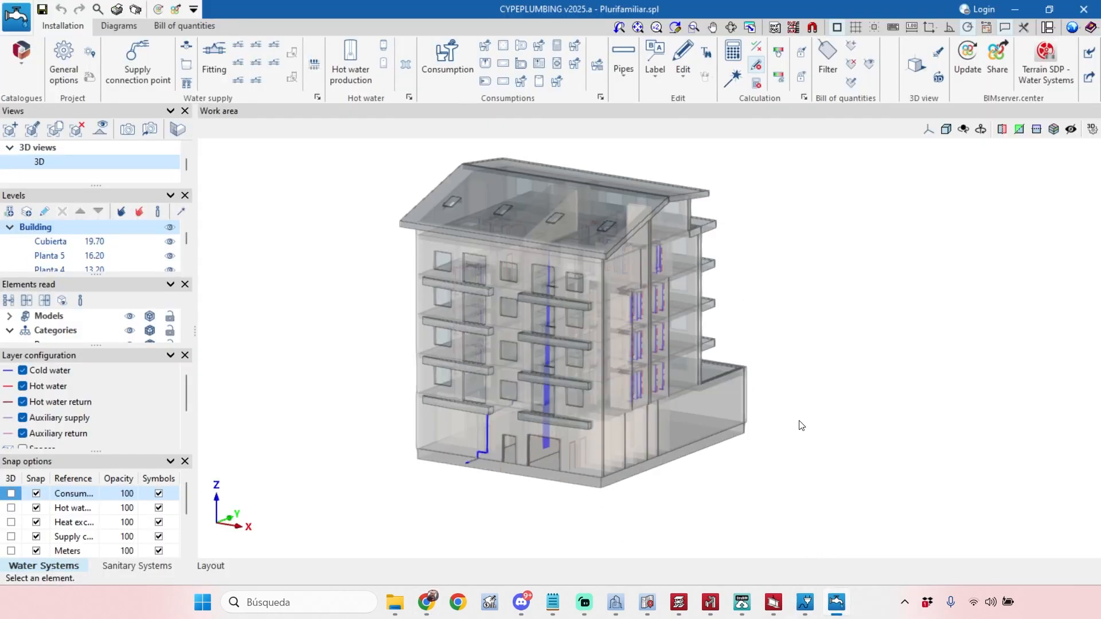
scroll(801, 425, "down", 2)
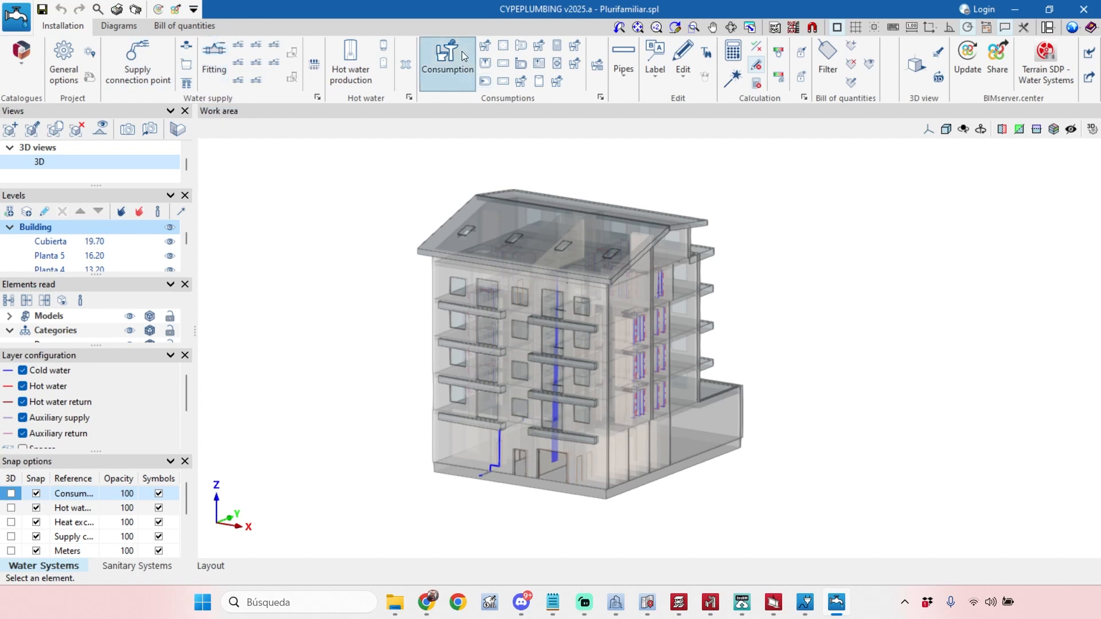
Look over the pipe tools and the general options of the Water Systems installation, leaving the options unchanged.
left_click(628, 84)
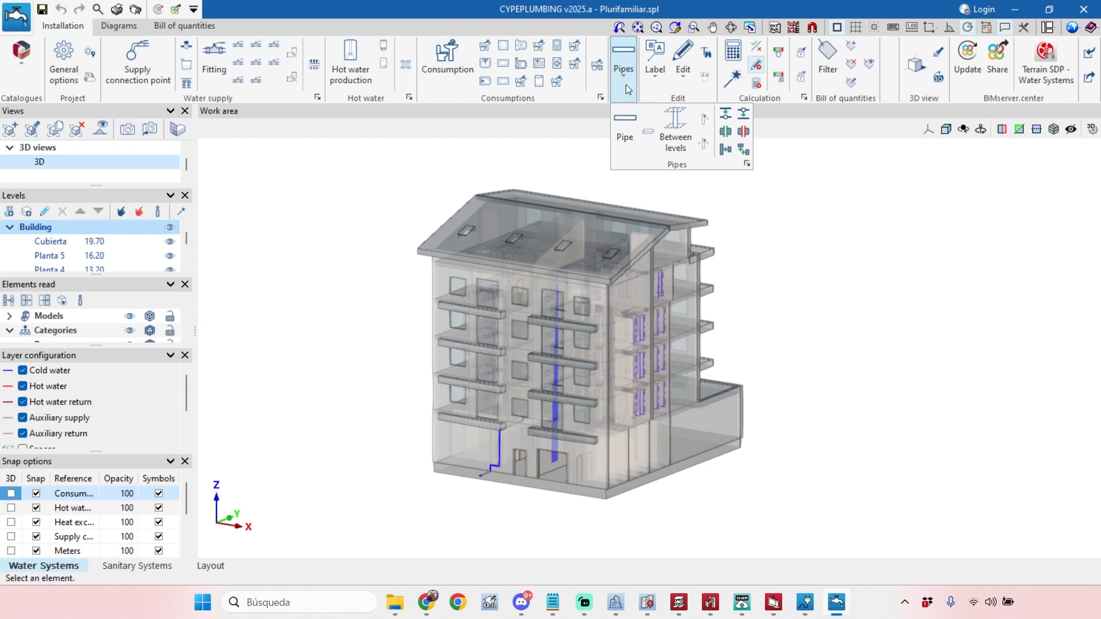
left_click(70, 67)
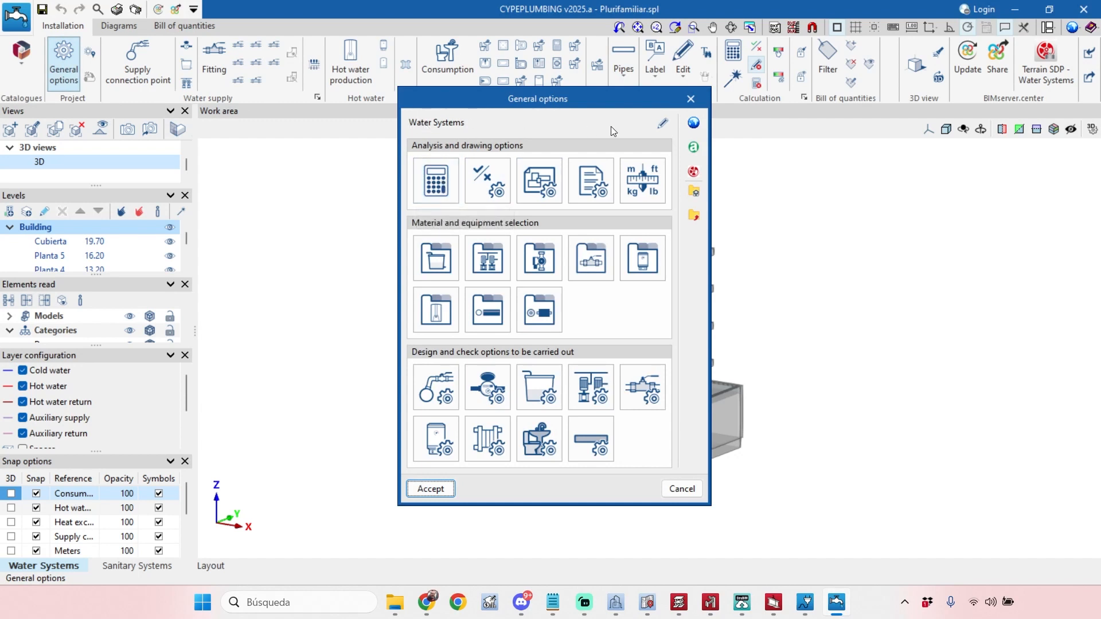
left_click(689, 101)
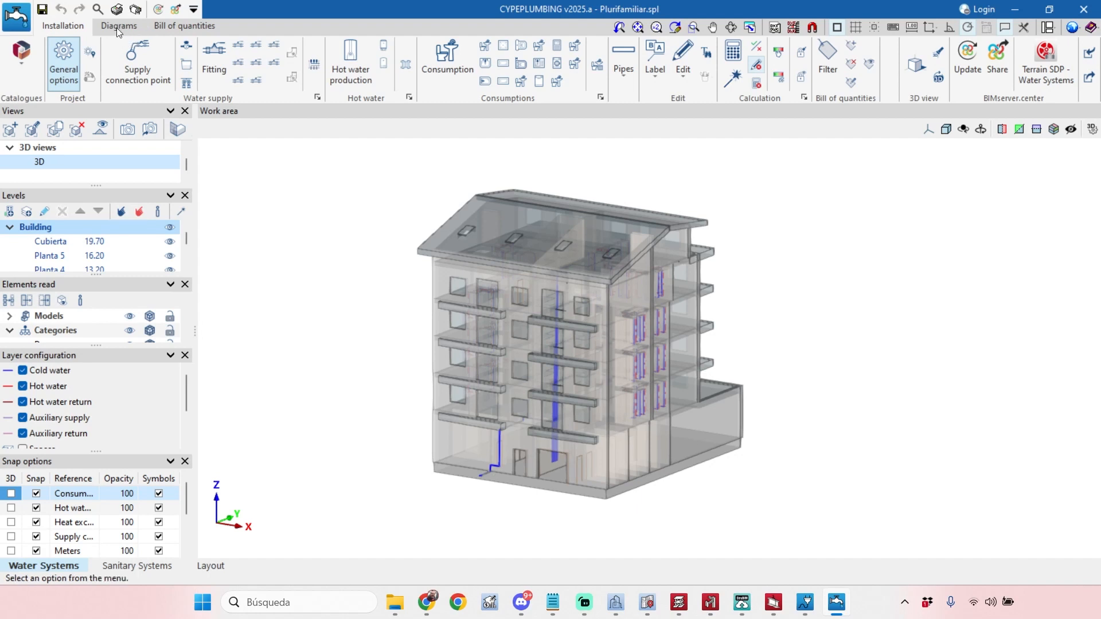
Review the water supply diagram Esquema general and return to the installation model.
left_click(117, 27)
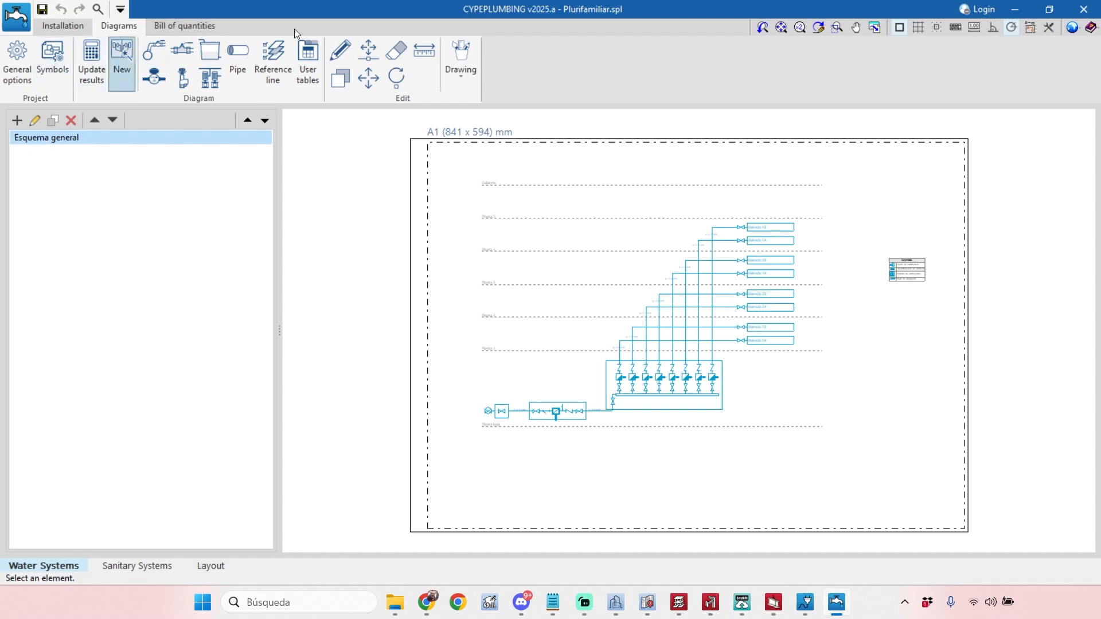
left_click(79, 28)
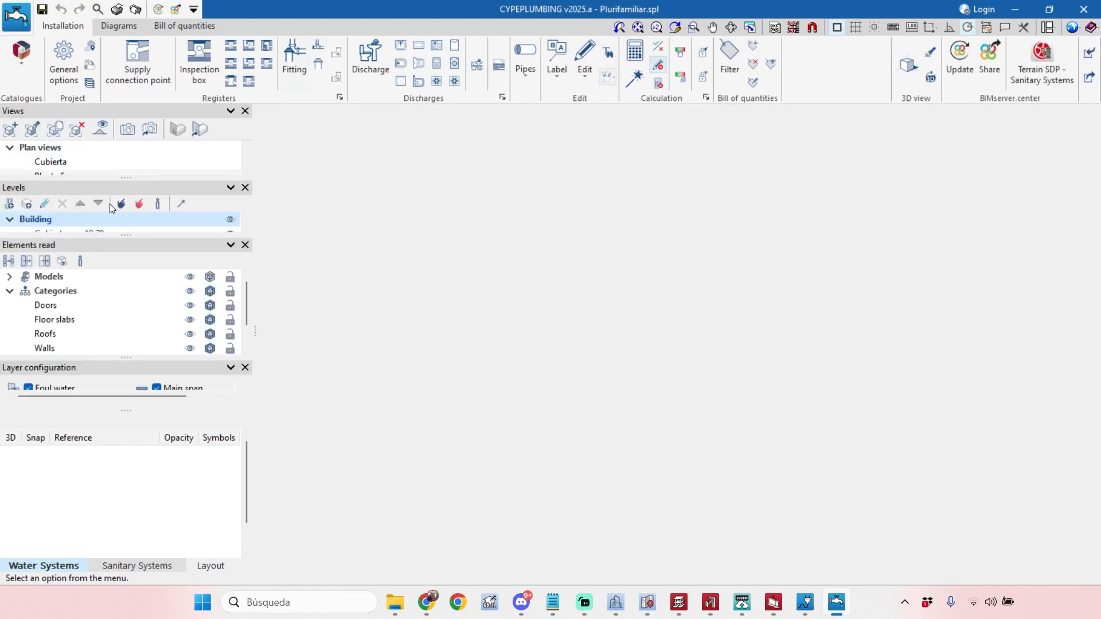
Open the 3D view of the Sanitary Systems installation and inspect the building from an oblique angle.
scroll(63, 171, "down", 4)
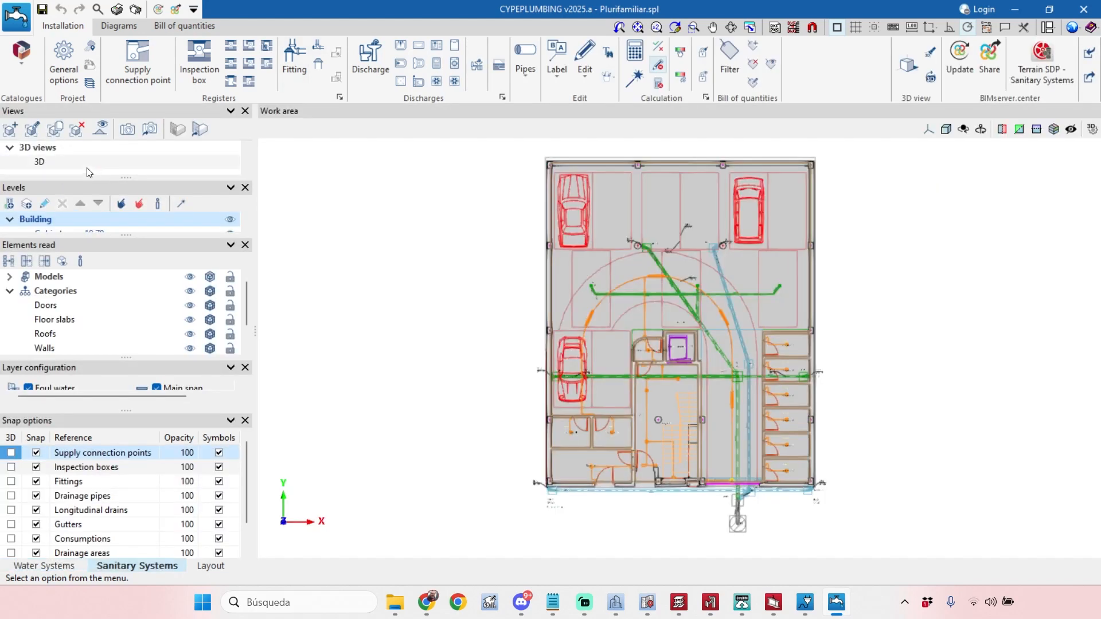
left_click(86, 165)
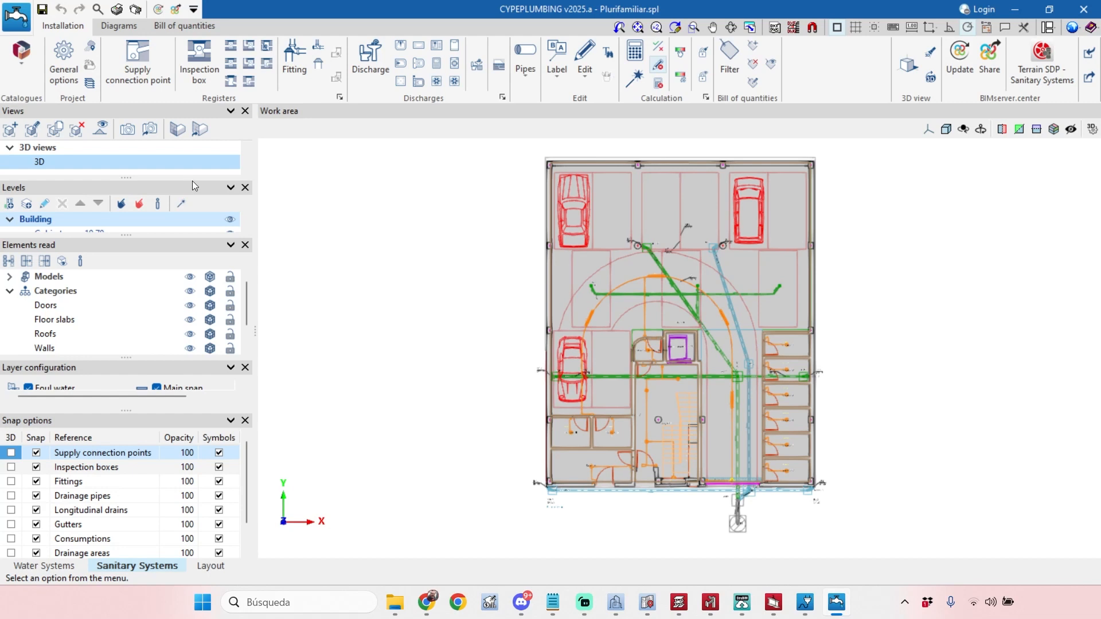
scroll(892, 367, "down", 2)
middle_click_drag(871, 360, 819, 289)
middle_click_drag(888, 429, 784, 477, "shift")
middle_click_drag(598, 494, 591, 425)
middle_click_drag(700, 509, 723, 502, "shift")
middle_click_drag(704, 509, 679, 543)
Hide the imported building models in the sanitary 3D view and inspect the exposed drainage pipes up close.
left_click(189, 276)
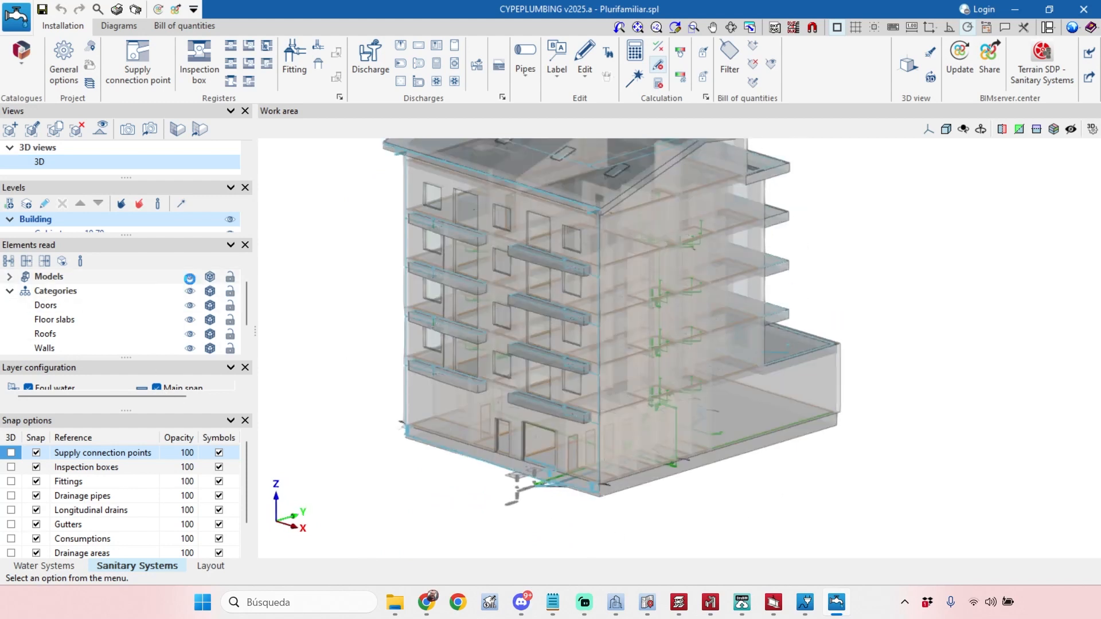
scroll(726, 360, "up", 4)
middle_click_drag(725, 361, 689, 363, "shift")
scroll(98, 319, "down", 1)
scroll(97, 319, "up", 1)
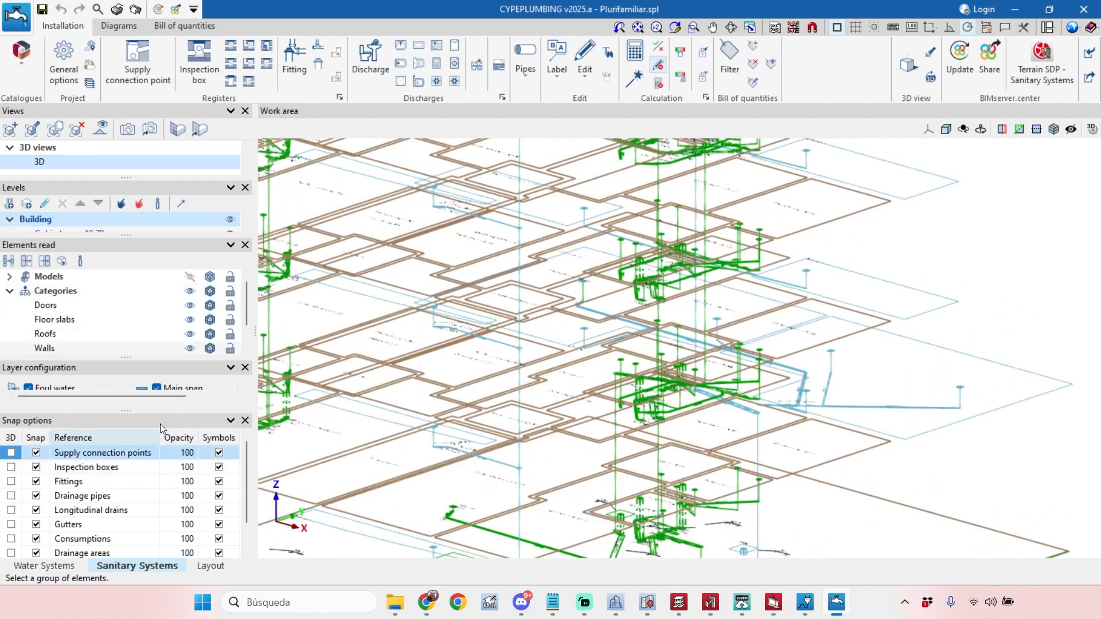
left_click(10, 277)
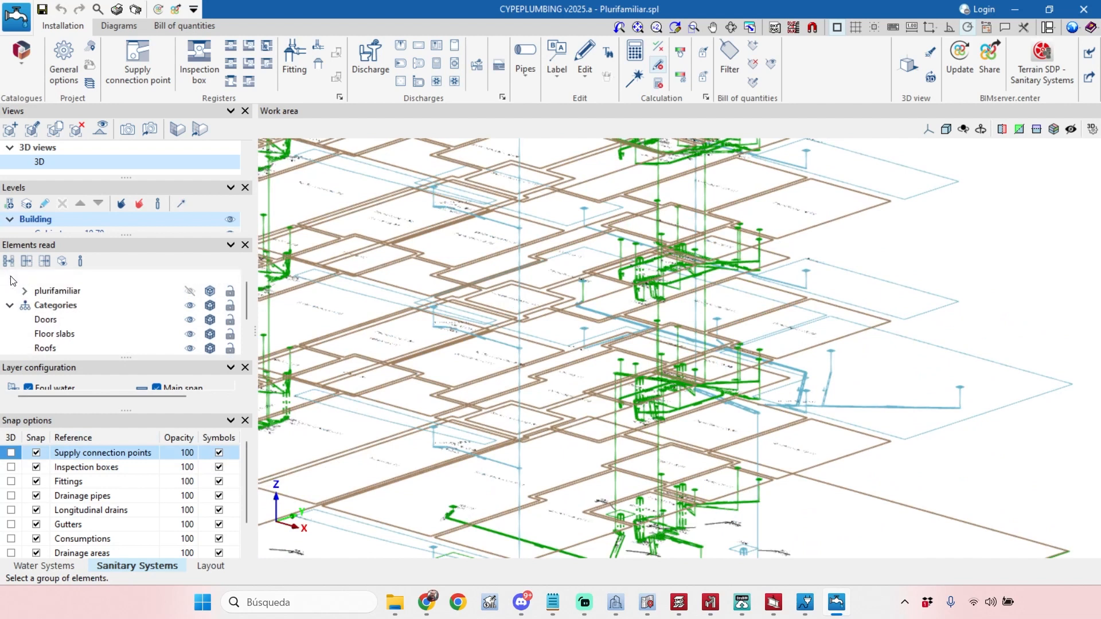
left_click(14, 277)
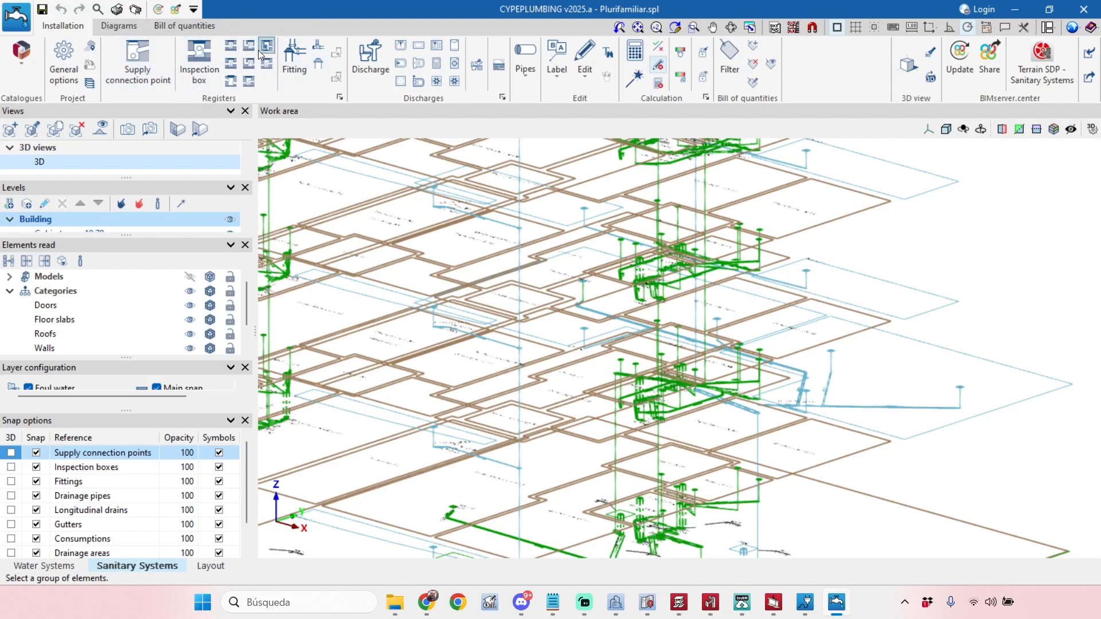
Go to the Layout workspace and view the properties of the Isométrica Water scene on sheet Lámina 1 - Water.
left_click(215, 569)
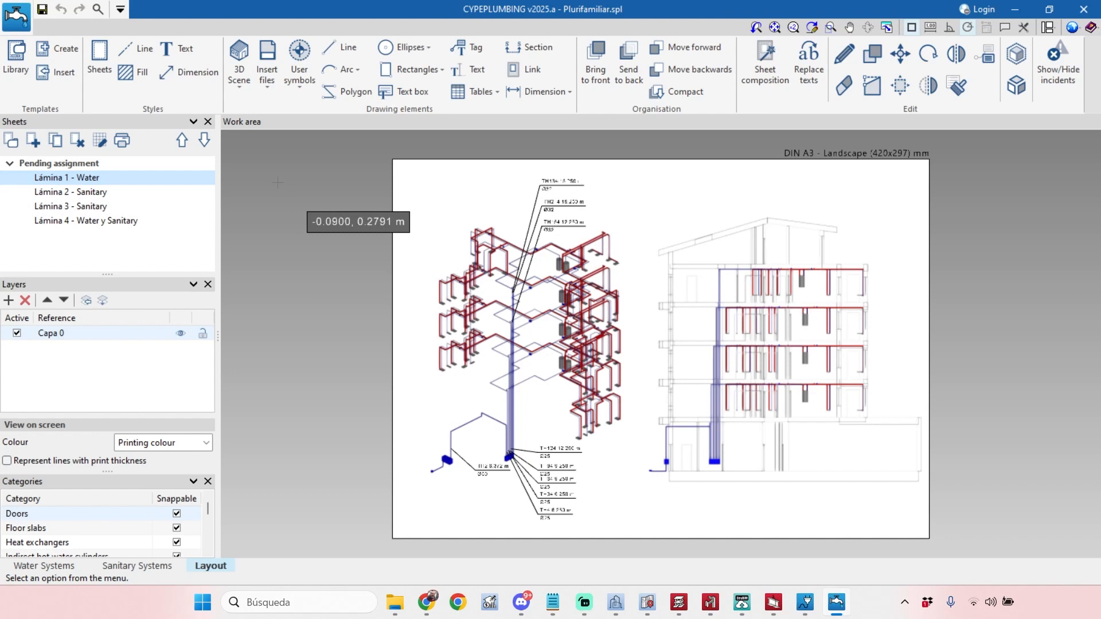
left_click(844, 53)
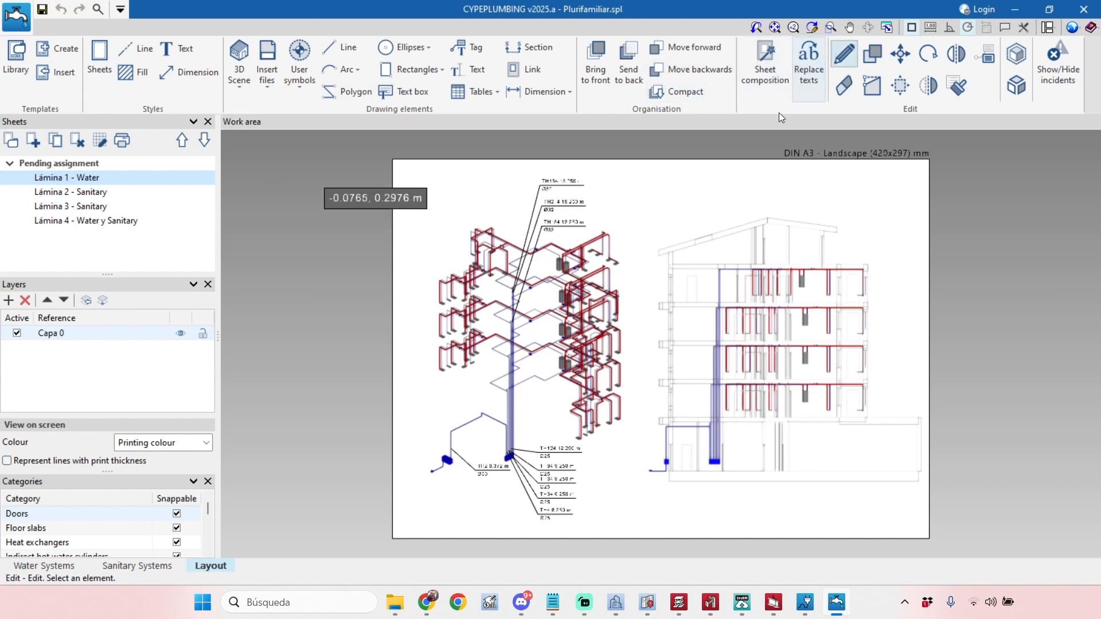
left_click(549, 328)
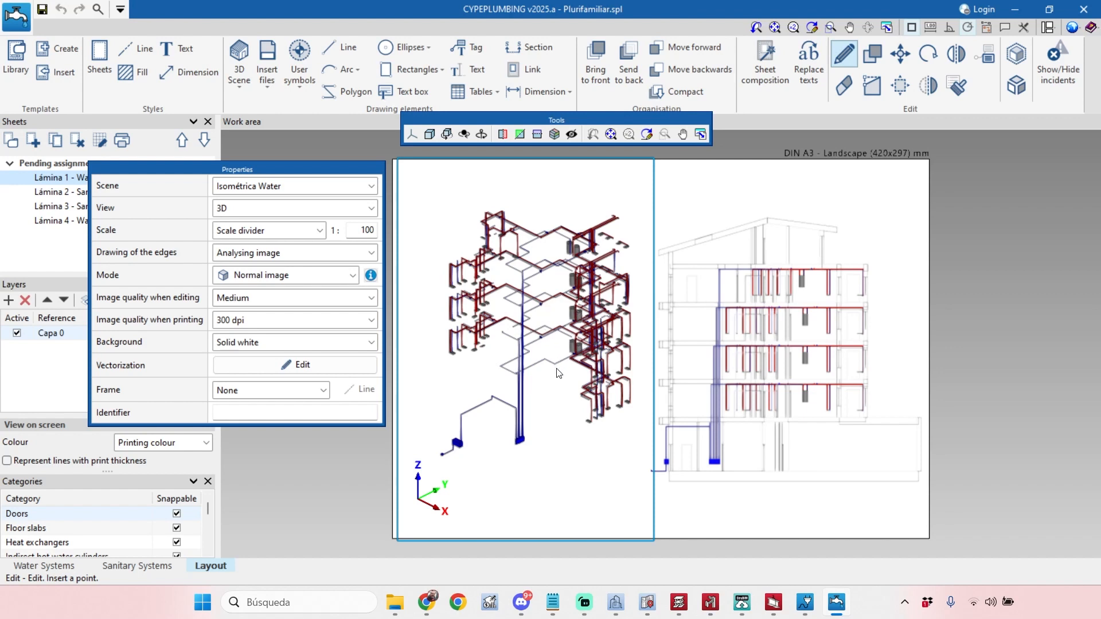
right_click(936, 267)
Review the sanitary drawing sheets Lámina 2 and Lámina 3, ending on Lámina 2 - Sanitary.
left_click(86, 192)
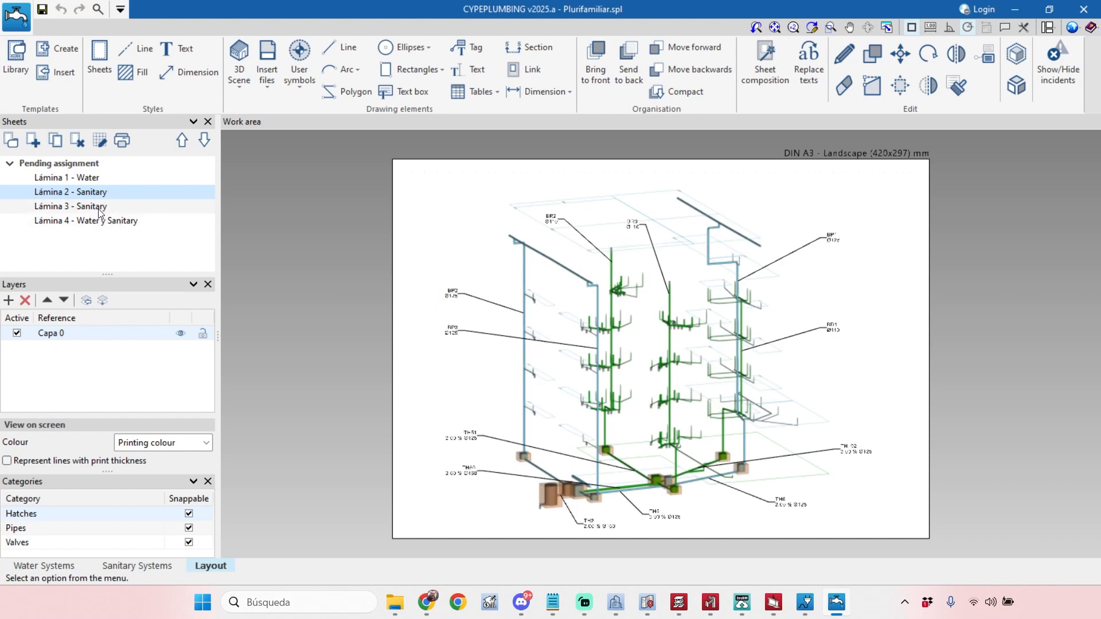
left_click(122, 207)
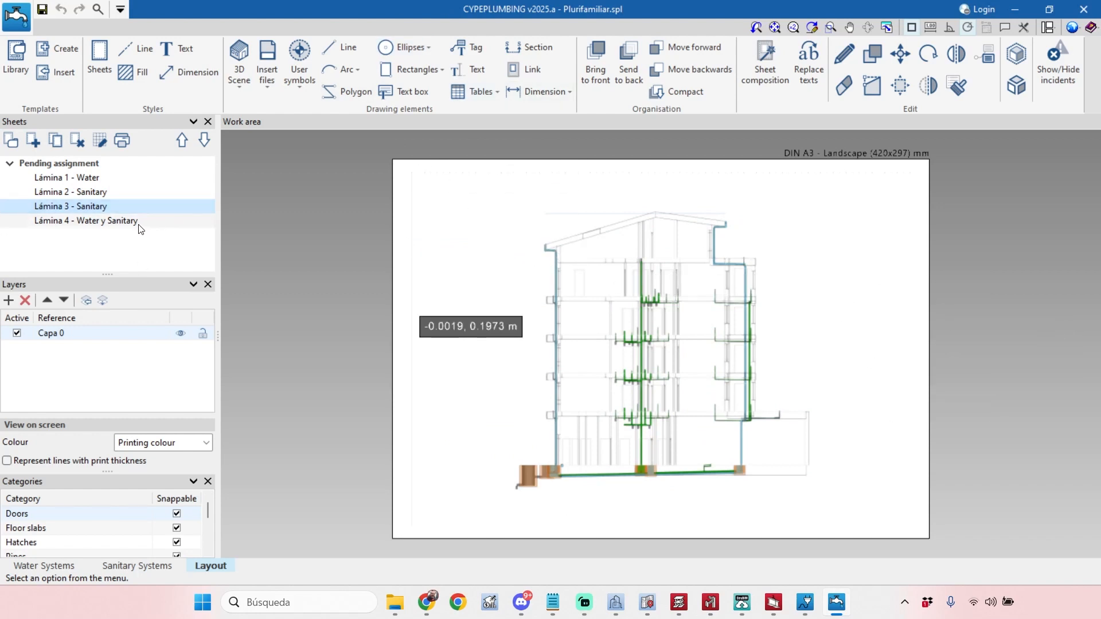
left_click(116, 194)
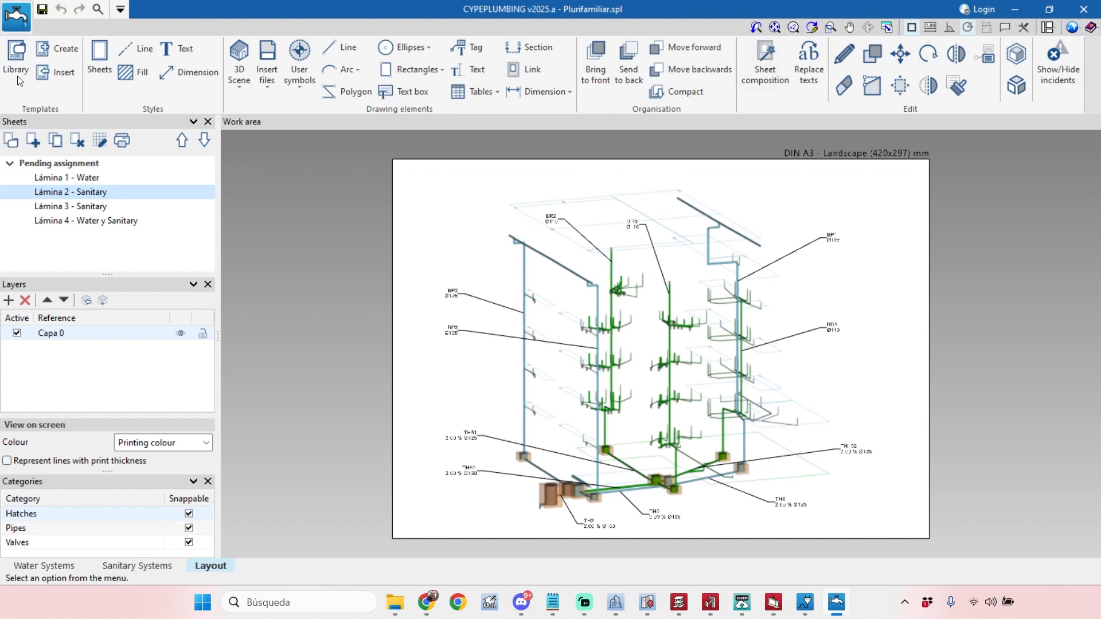
Return to the Water Systems workspace, and from there switch to Sanitary Systems.
left_click(60, 565)
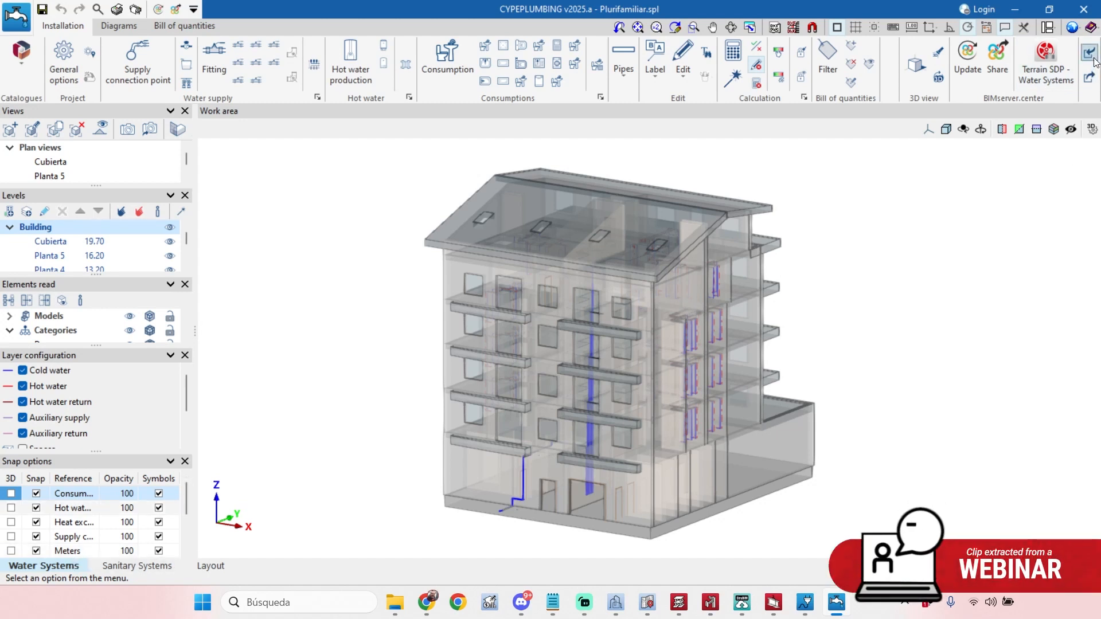
left_click(153, 568)
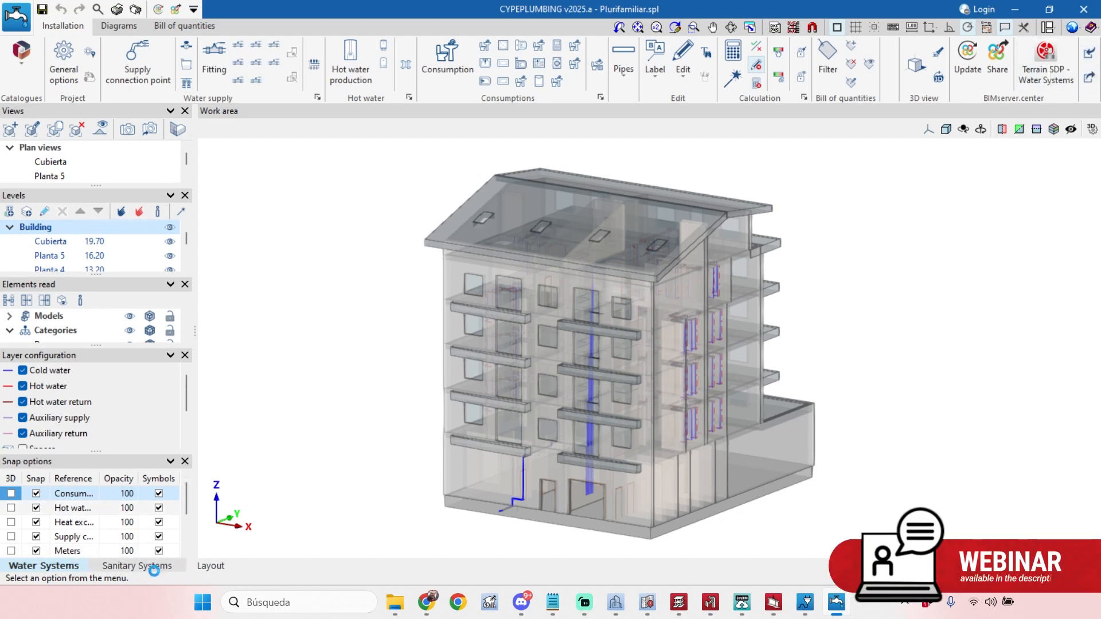